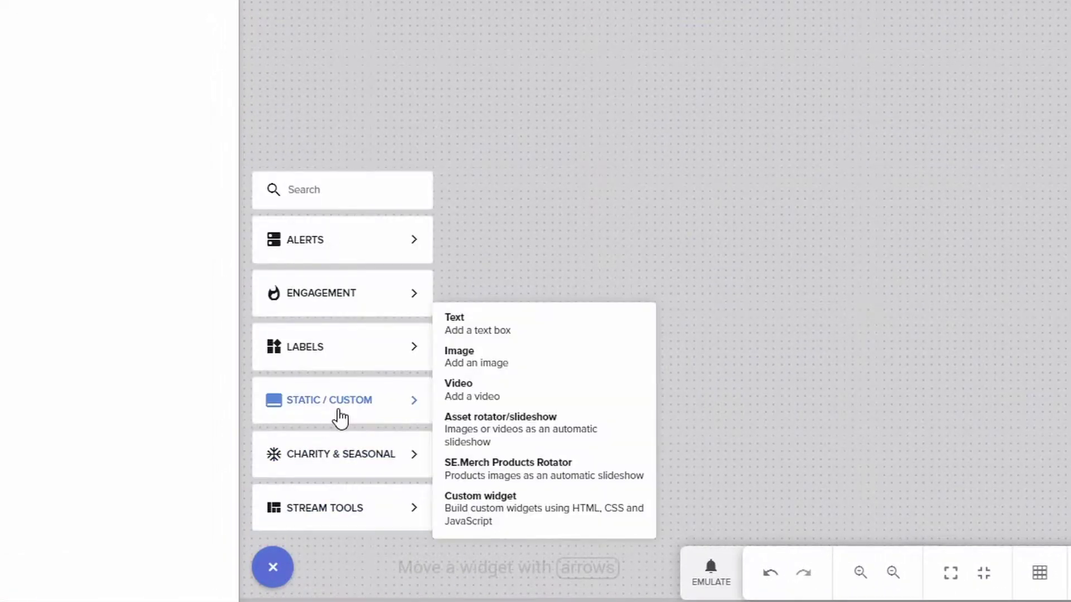
Add an empty 200 x 200 px Image widget from STATIC / CUSTOM to the overlay.
click(542, 371)
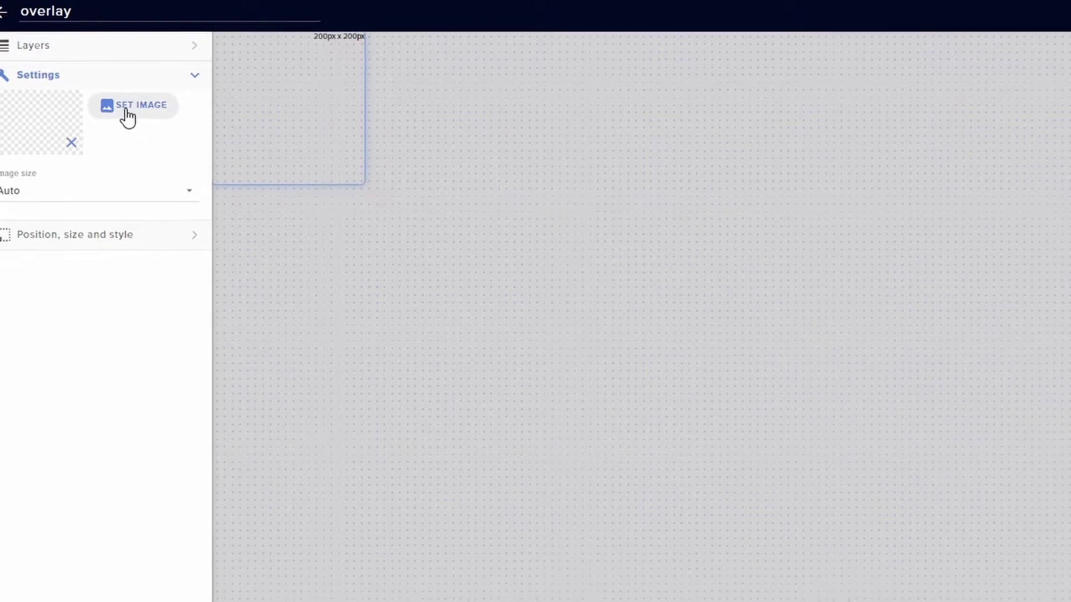
Pick twitter.jpg, the CREO VOX banner, from the media library as the widget's image.
click(81, 107)
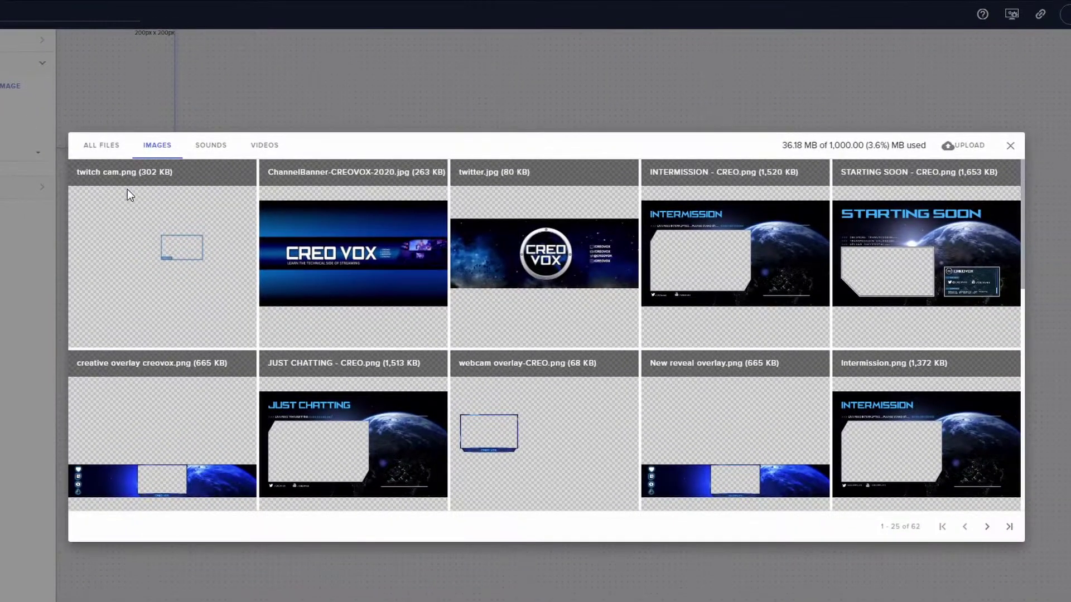
mouse_move(807, 412)
mouse_move(549, 269)
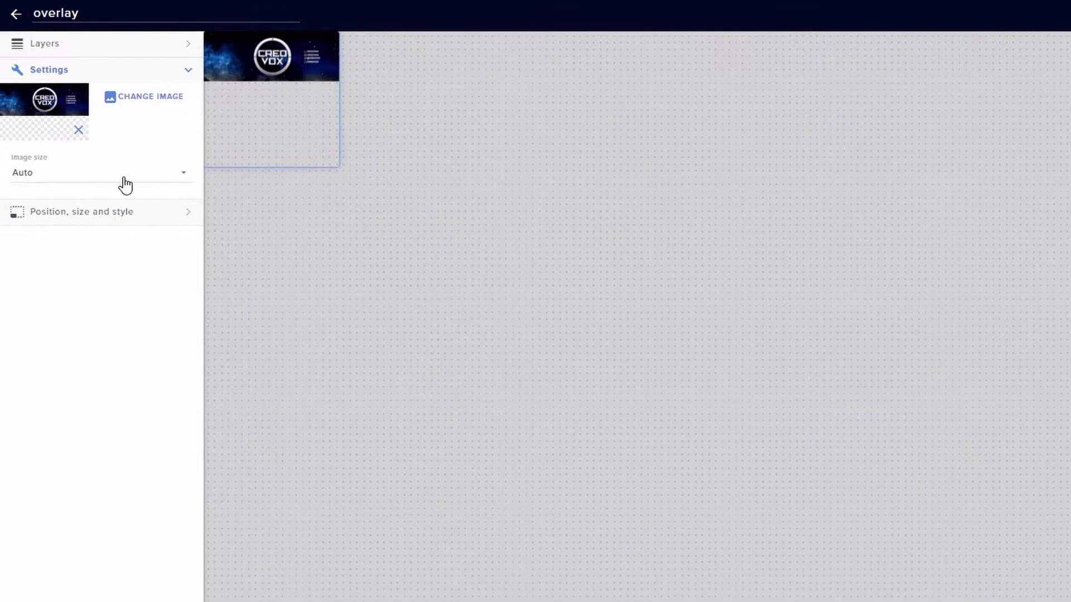
Try Scaled image size, revert to Auto, and shrink the widget frame to the banner's edges.
click(123, 182)
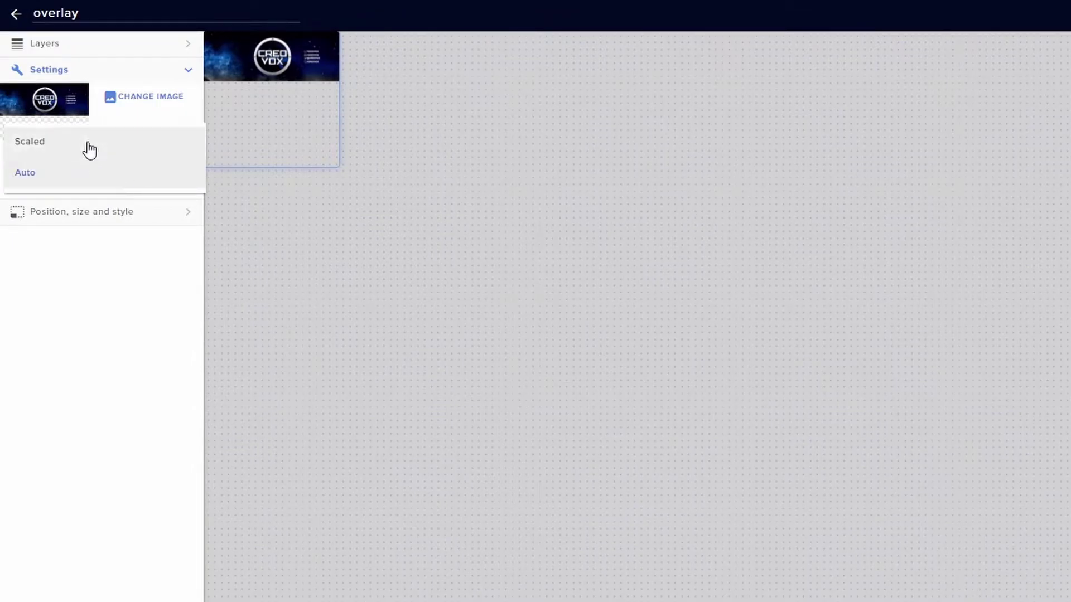
click(90, 146)
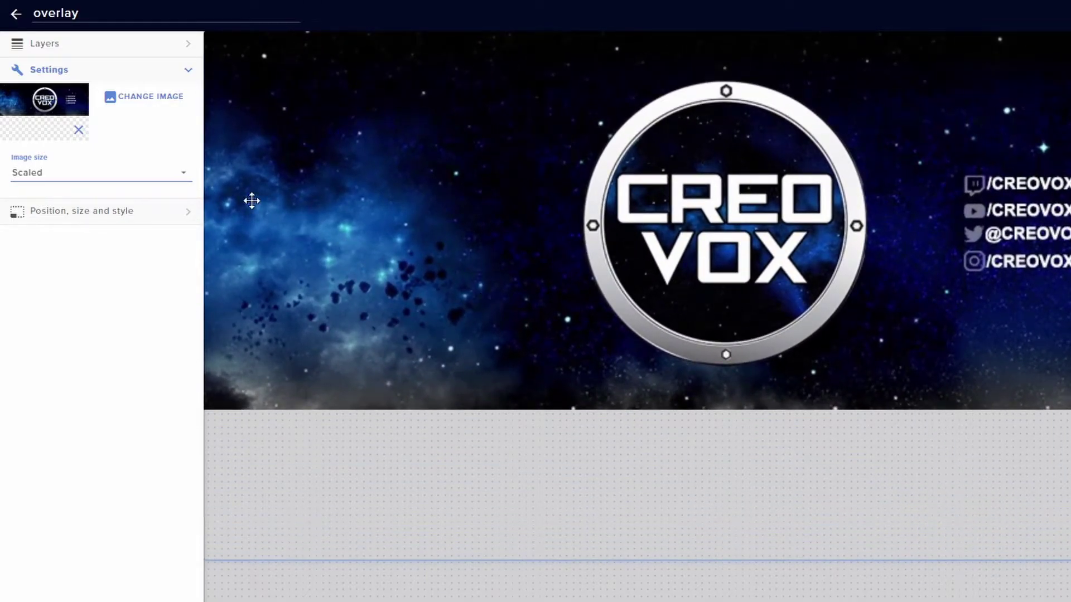
click(138, 180)
click(130, 206)
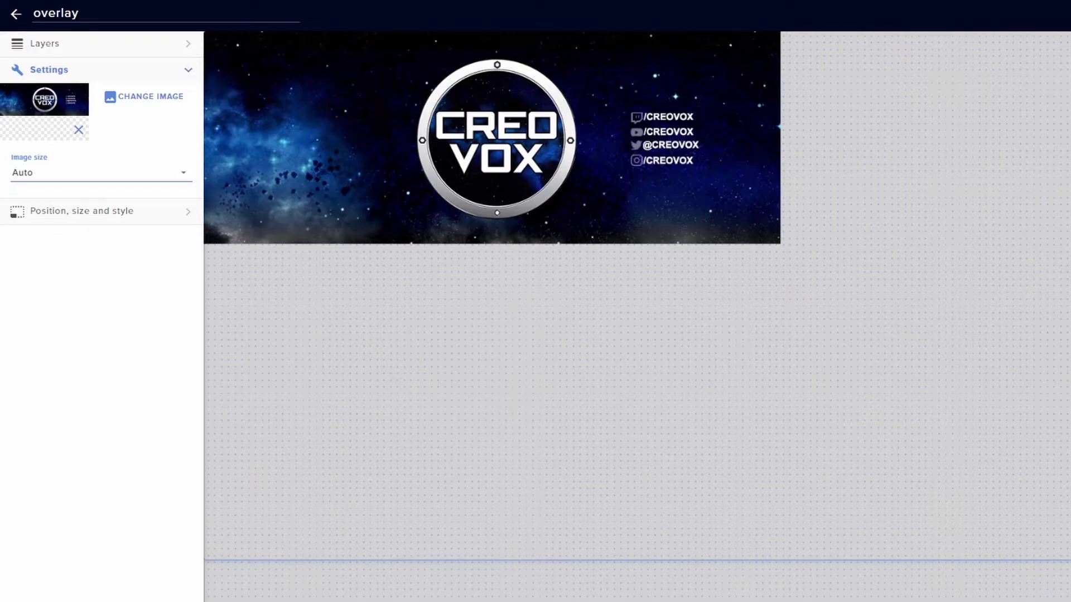
drag(1068, 561, 780, 244)
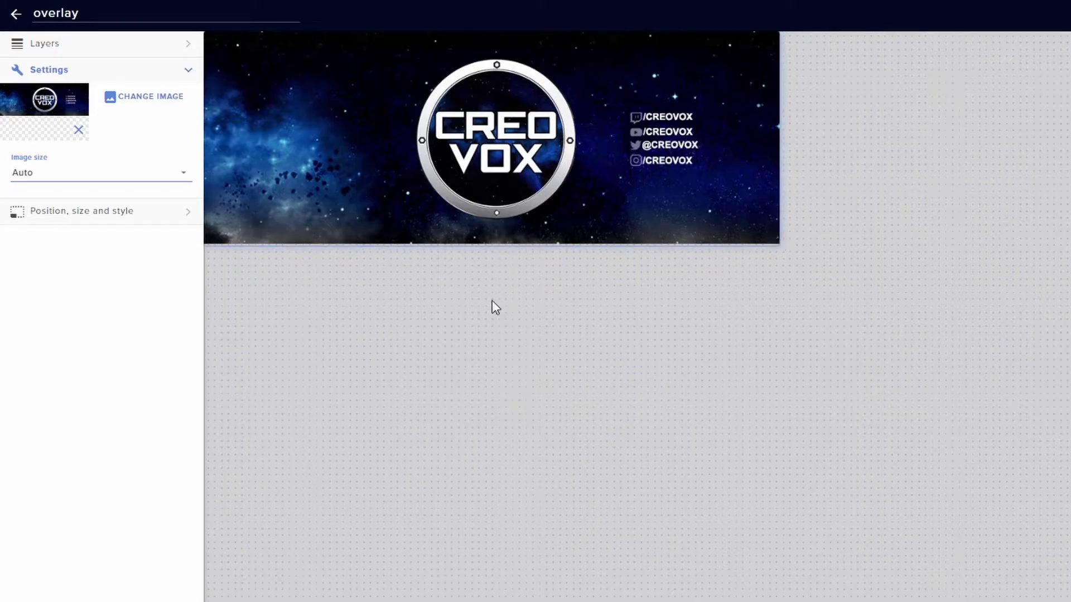
Expand Position, size and style to show the 849 x 316 px banner at top 0, left 0.
click(132, 211)
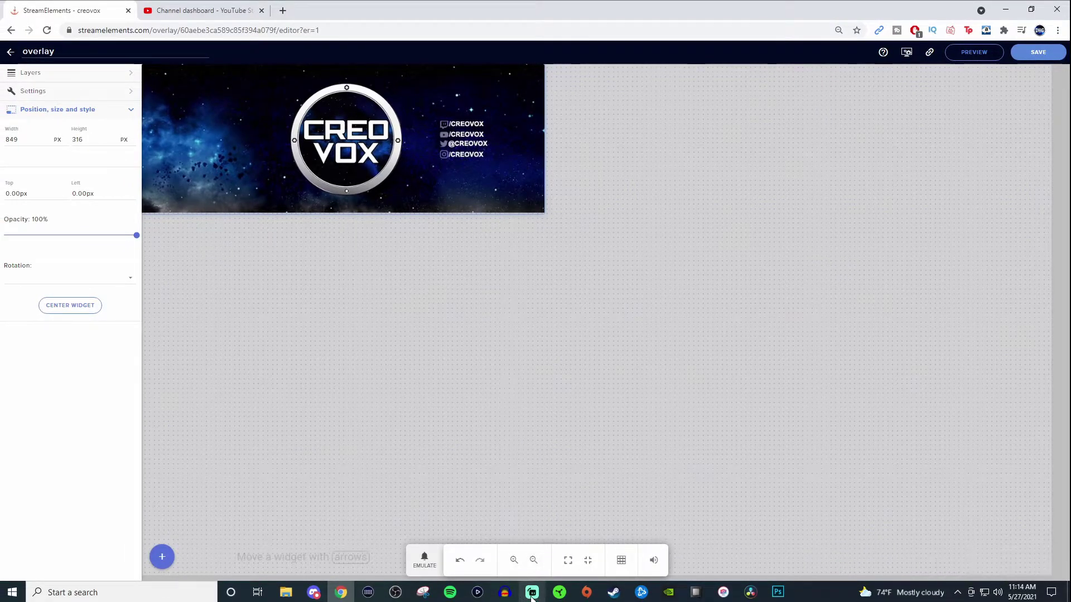
Delete the existing browser source in Streamlabs OBS.
click(537, 593)
click(518, 408)
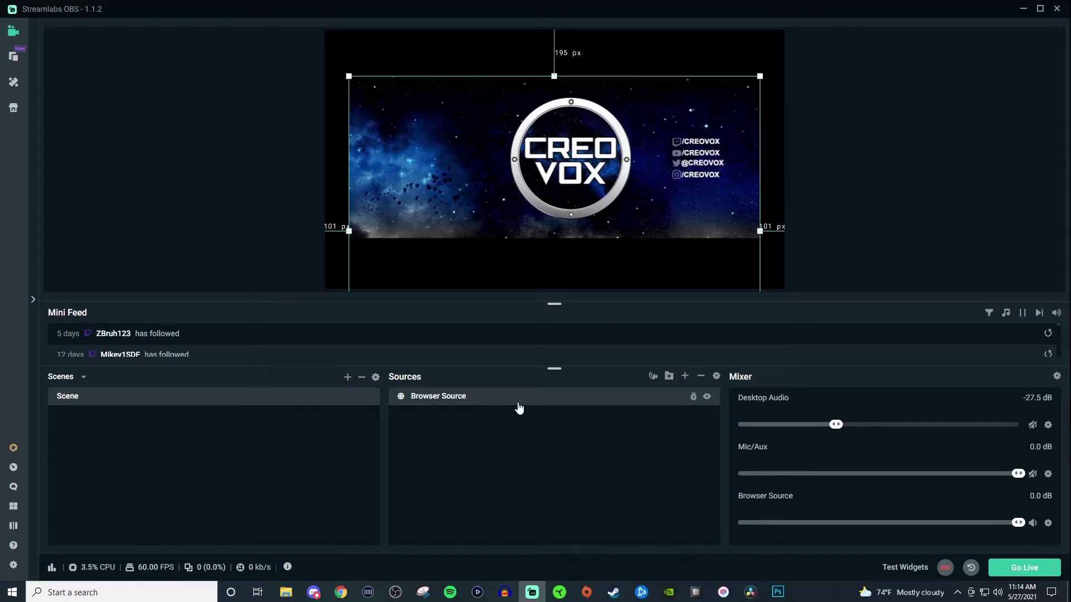
key(Delete)
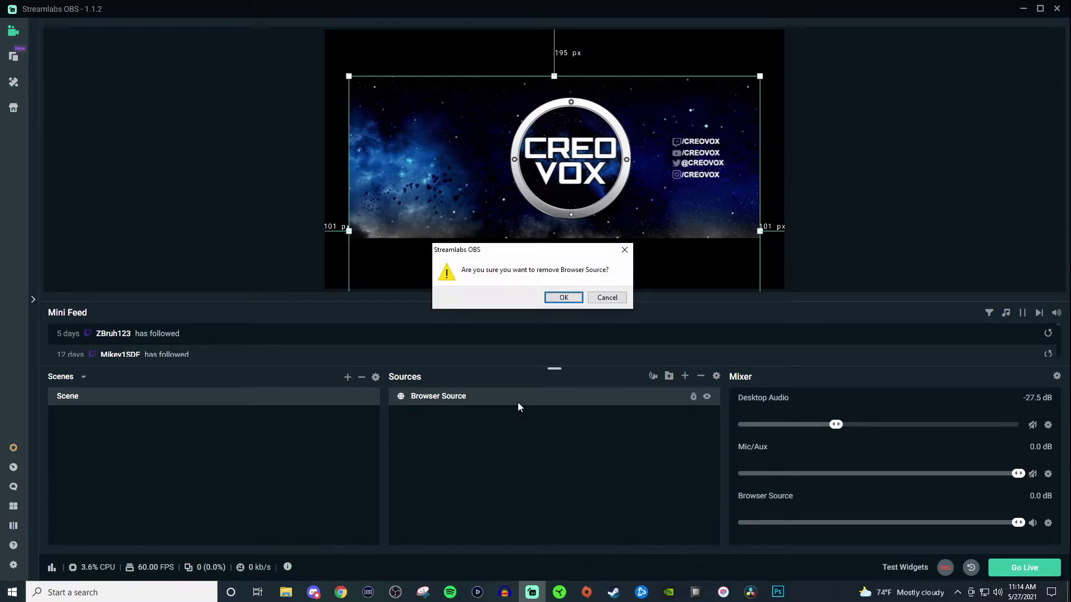
click(563, 295)
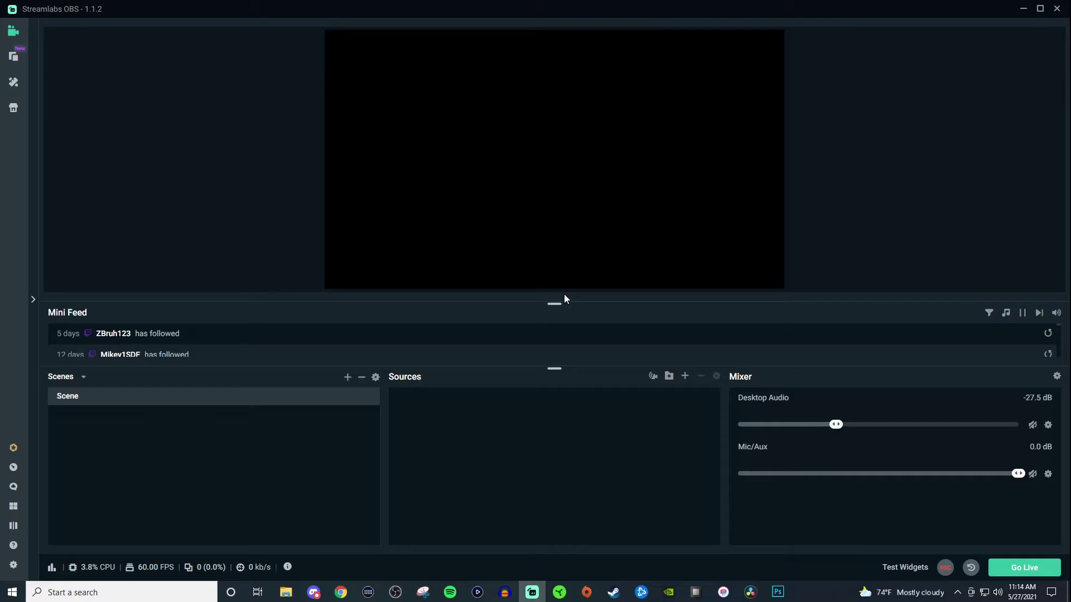
Add a new Browser Source keeping the default name, opening its settings.
click(684, 376)
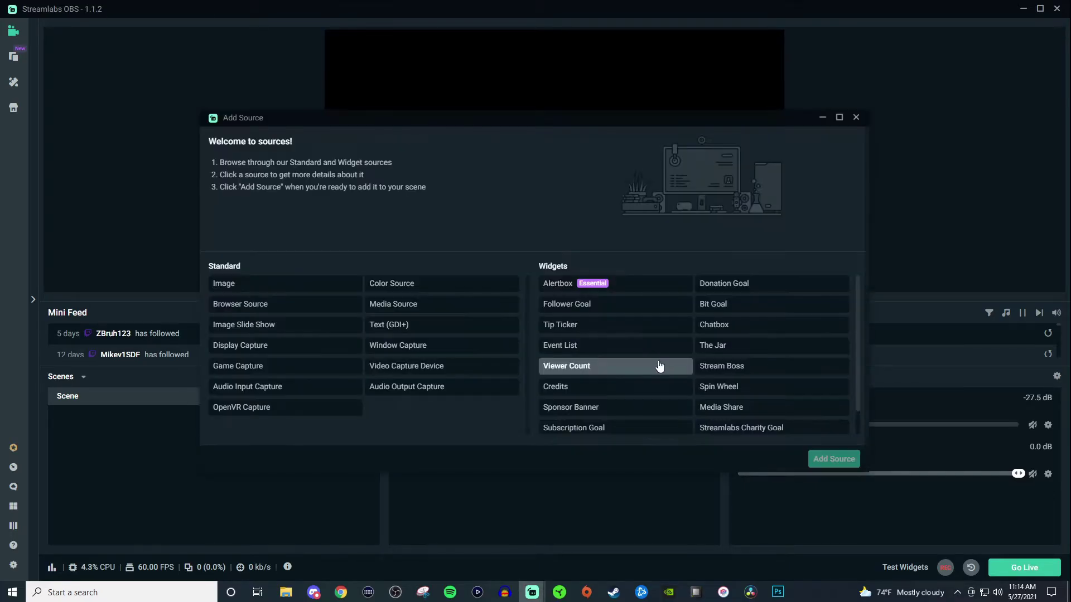
click(304, 309)
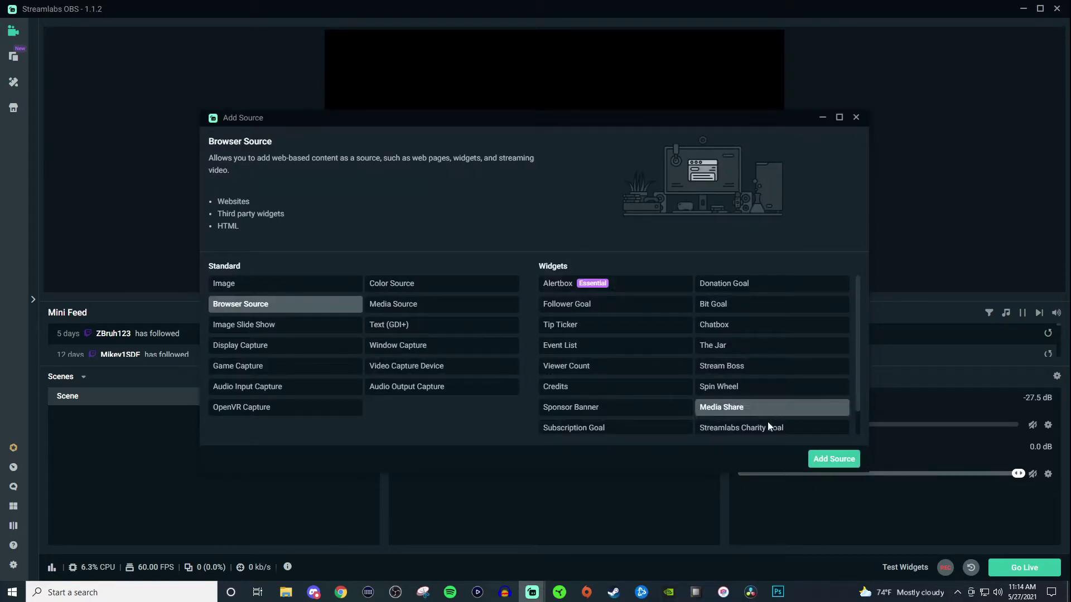
click(845, 461)
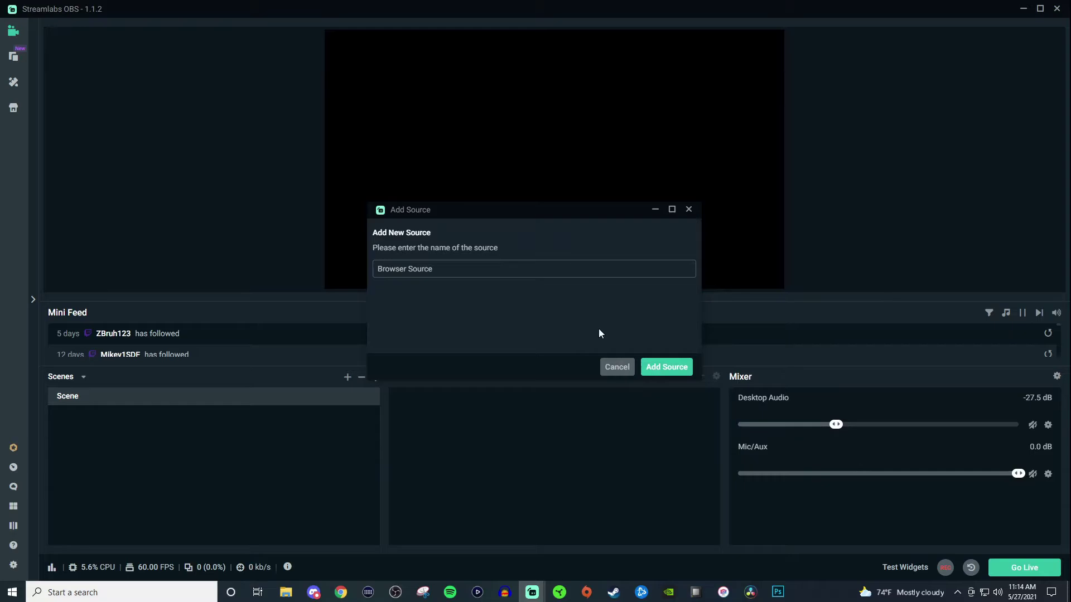
click(665, 367)
Replace the browser source URL with the StreamElements overlay link and apply the settings.
drag(614, 230, 399, 246)
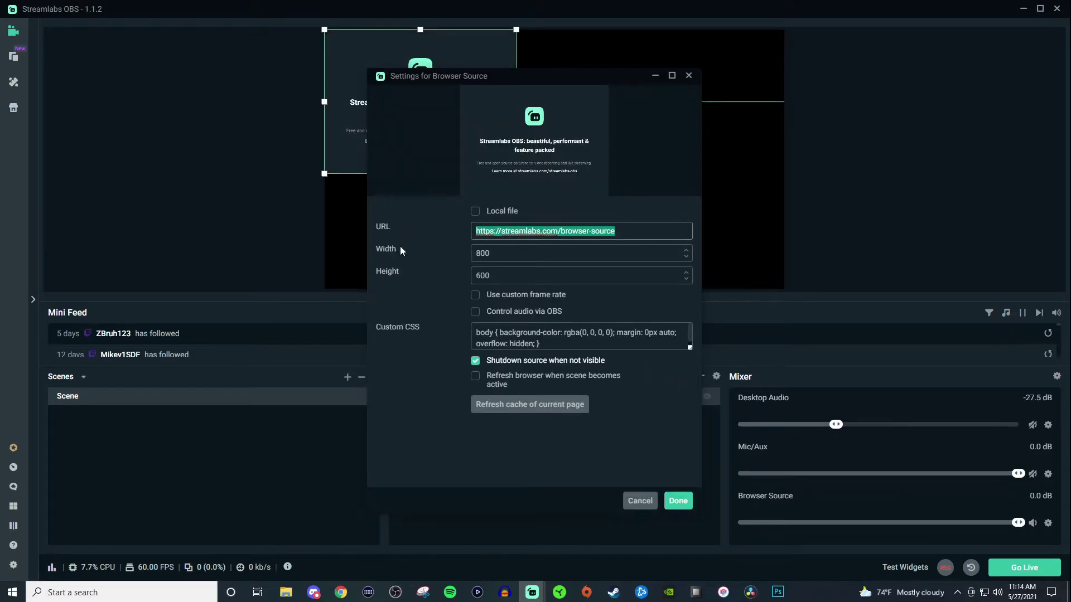
key(ctrl+v)
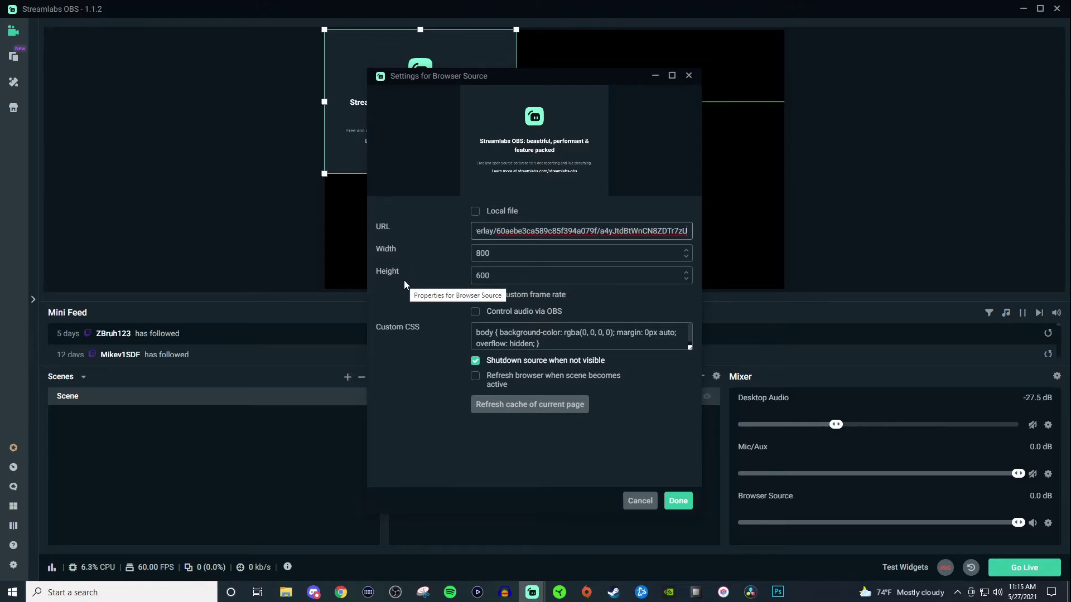
click(677, 499)
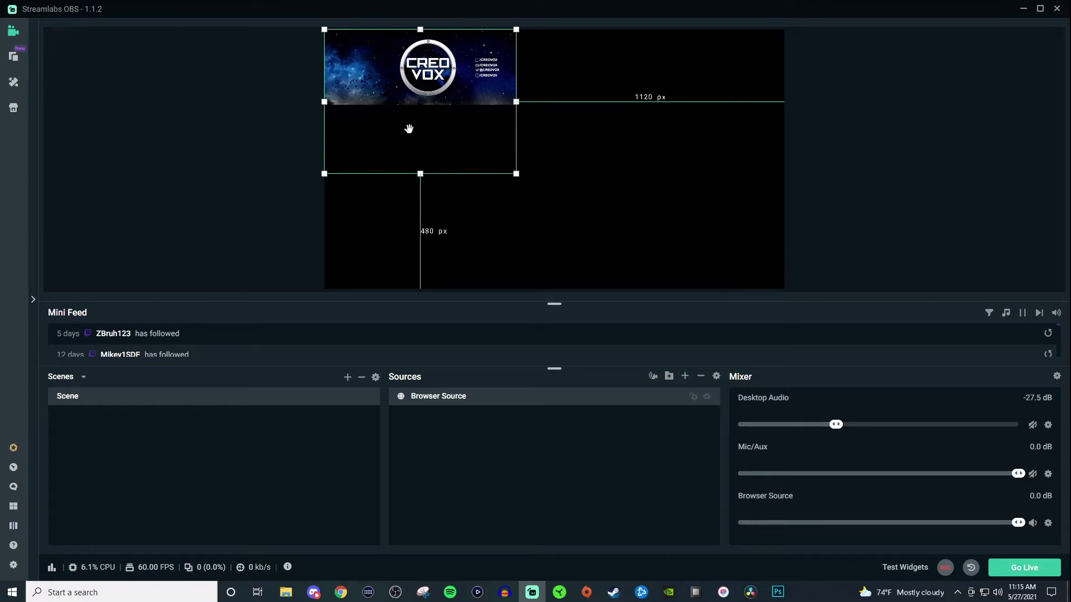
Move the banner to top 54.61px, left 226.92px, save the overlay, and return to OBS.
click(345, 588)
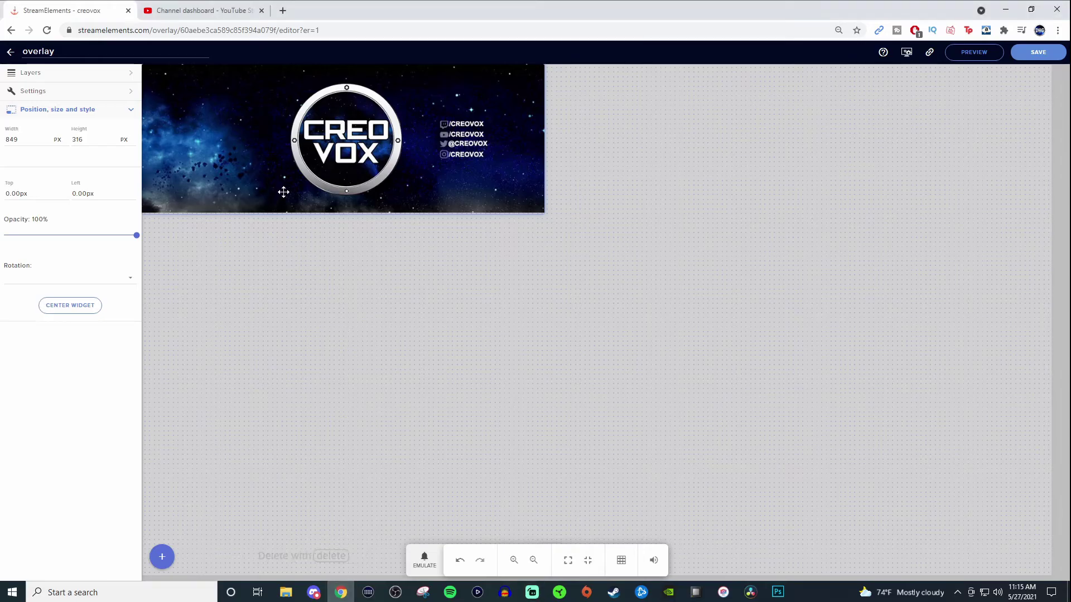
drag(283, 162, 390, 187)
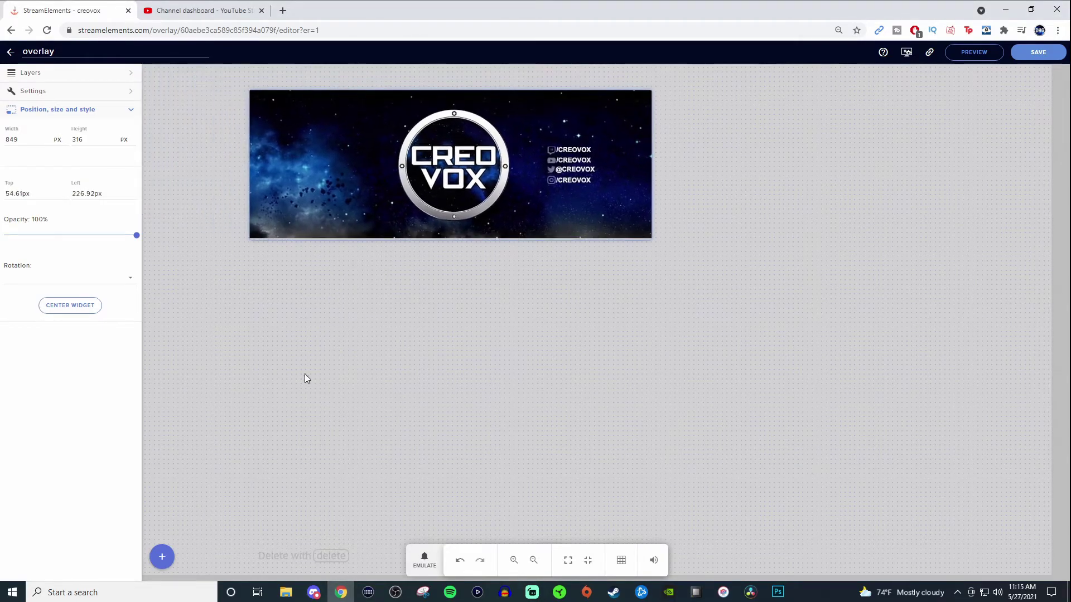
click(1039, 52)
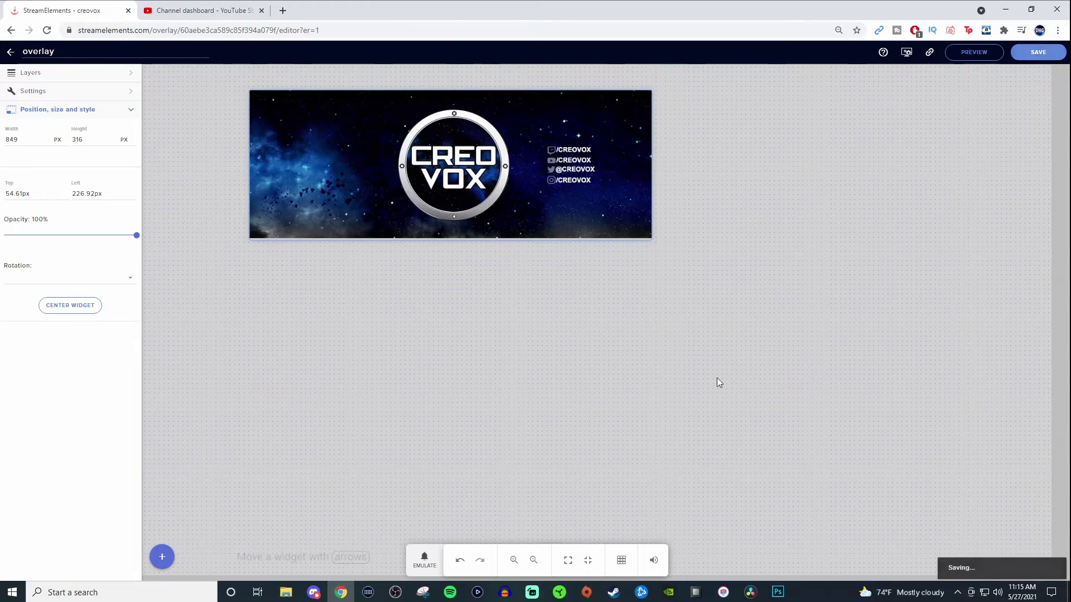
click(532, 592)
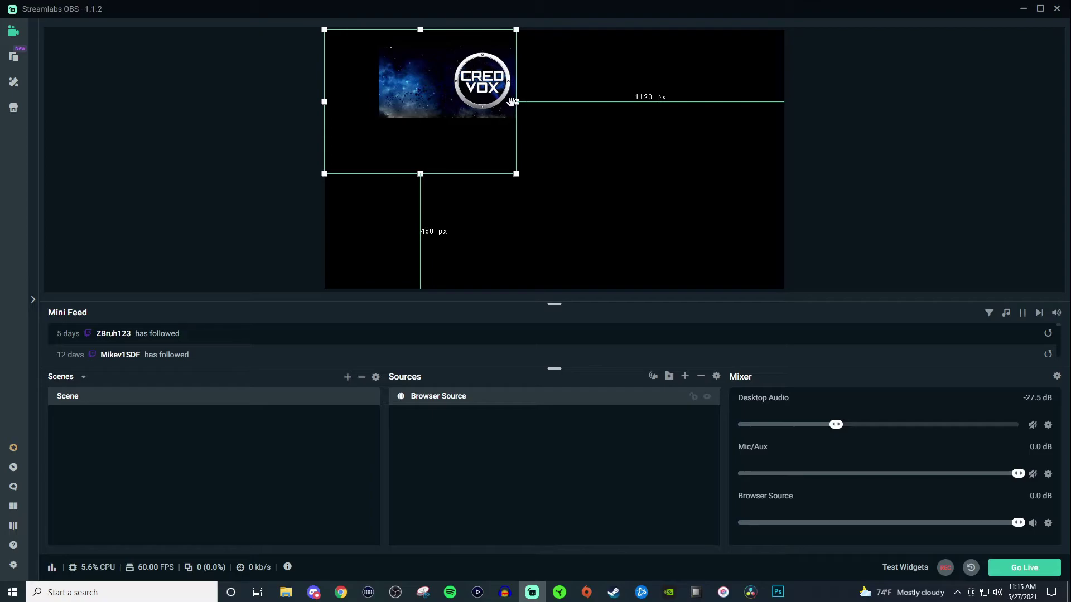
Set the Browser Source's width to 1920 and height to 1080 in its properties.
drag(516, 102, 536, 157)
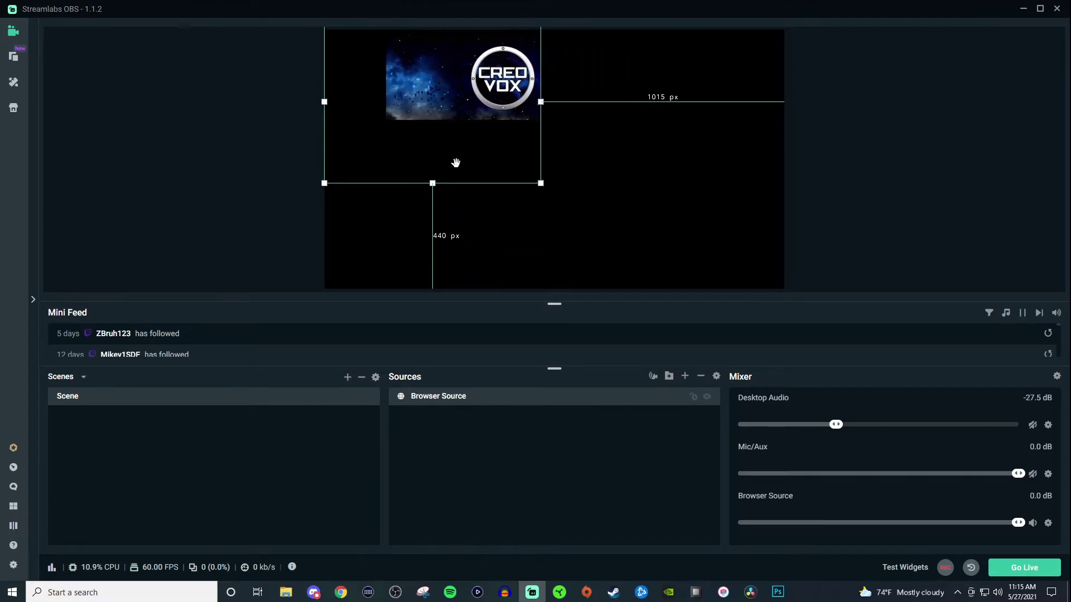
right_click(455, 115)
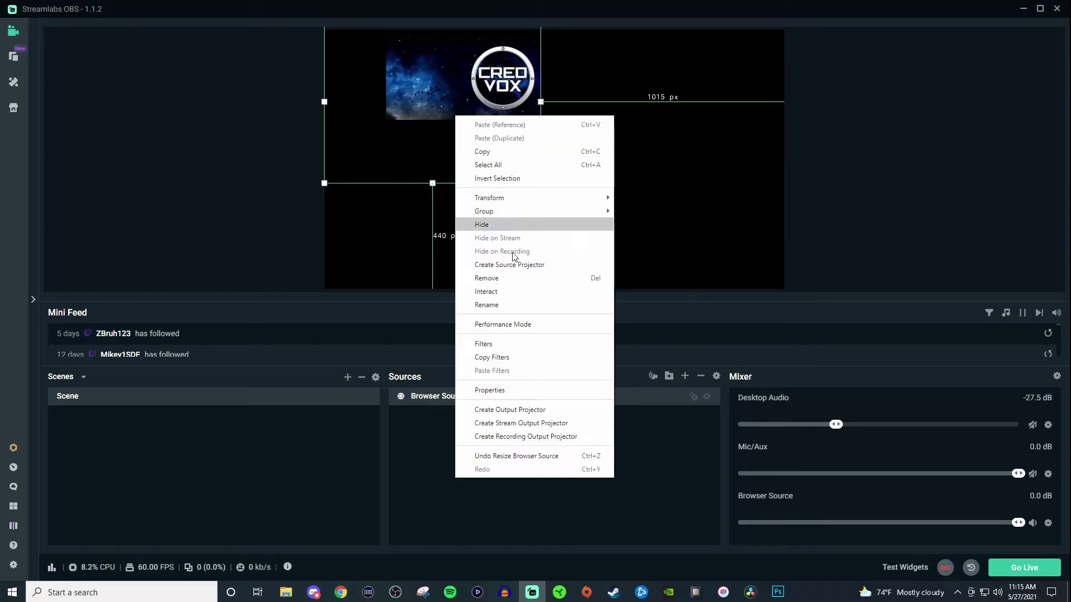
click(514, 391)
drag(491, 252, 452, 260)
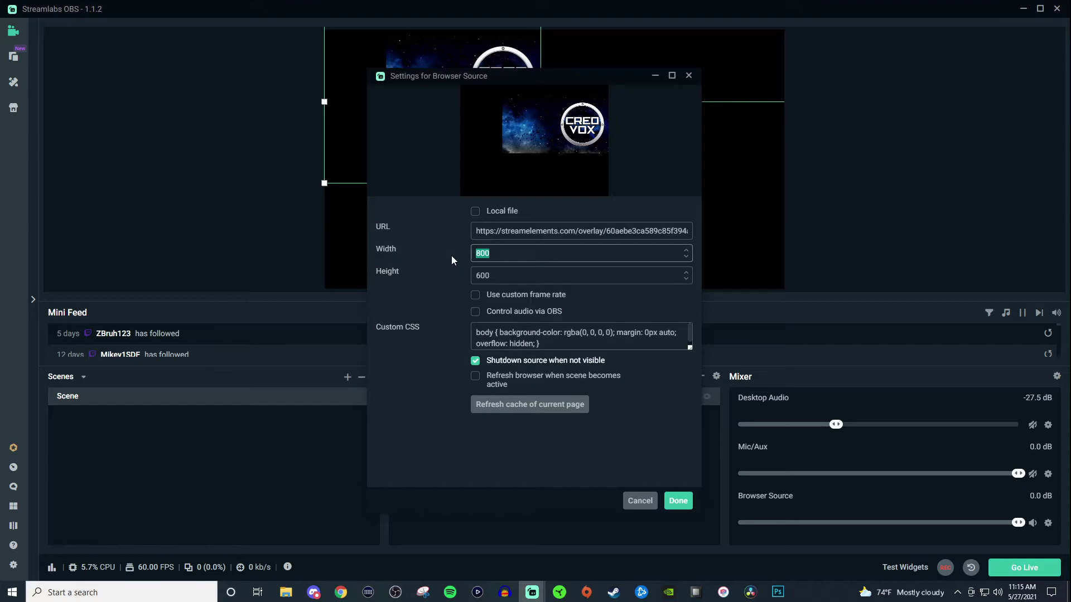
text(1920)
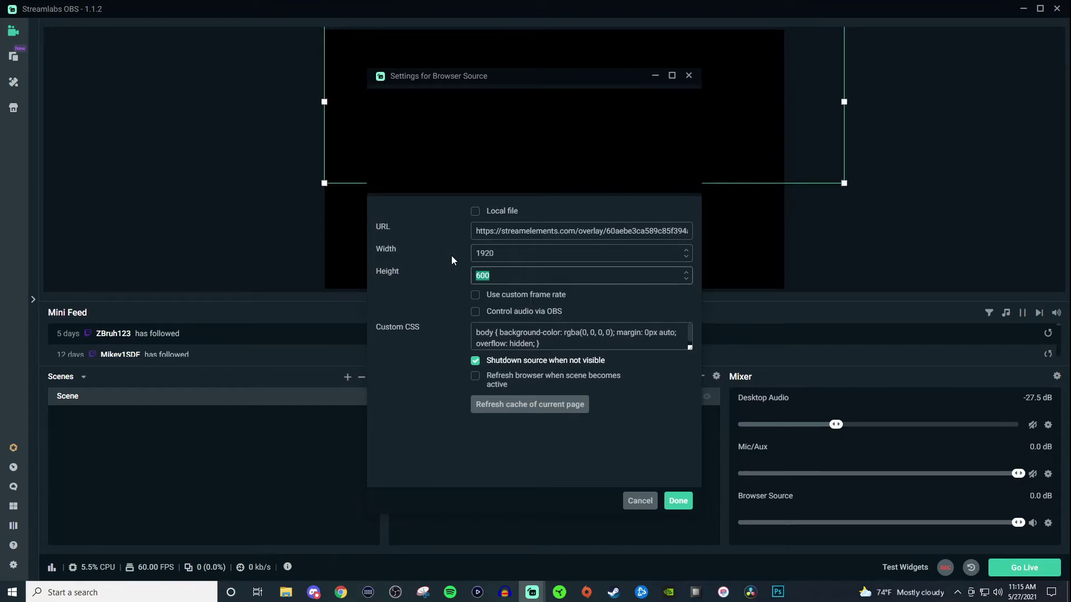
text(1)
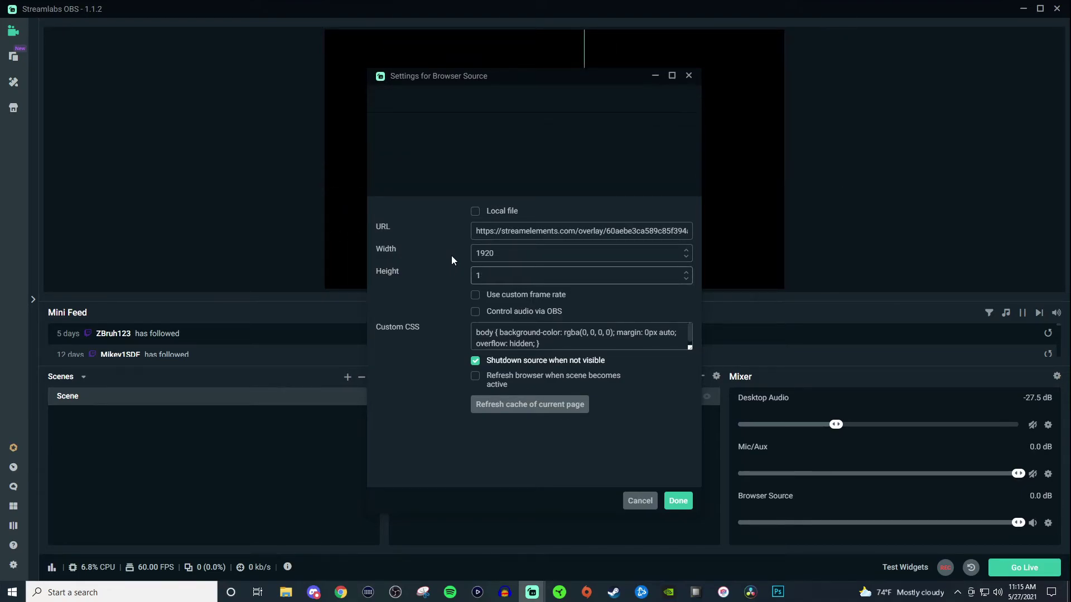
text(080)
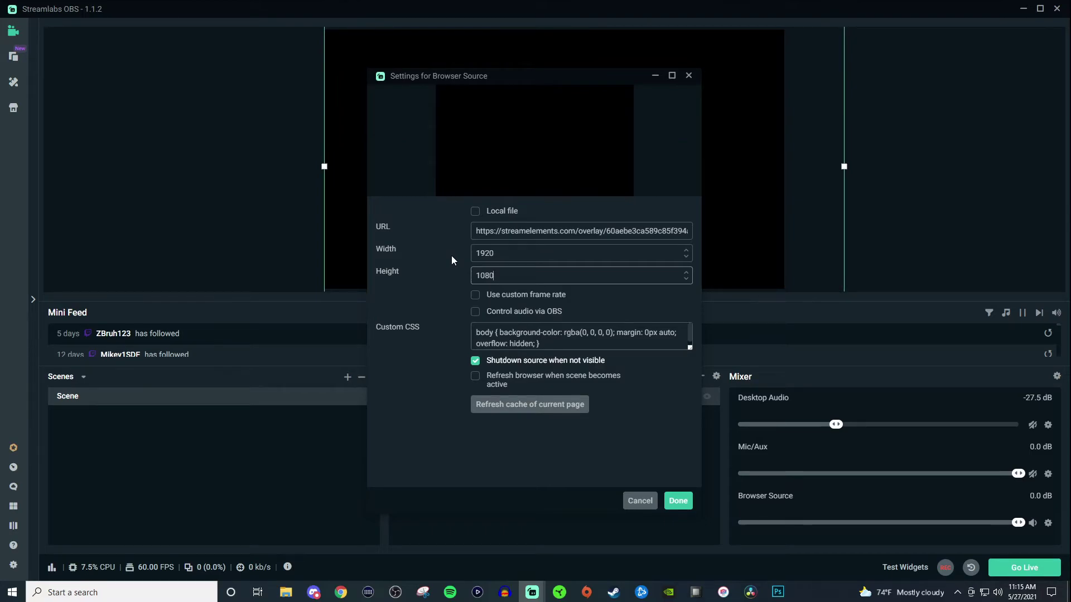
click(677, 503)
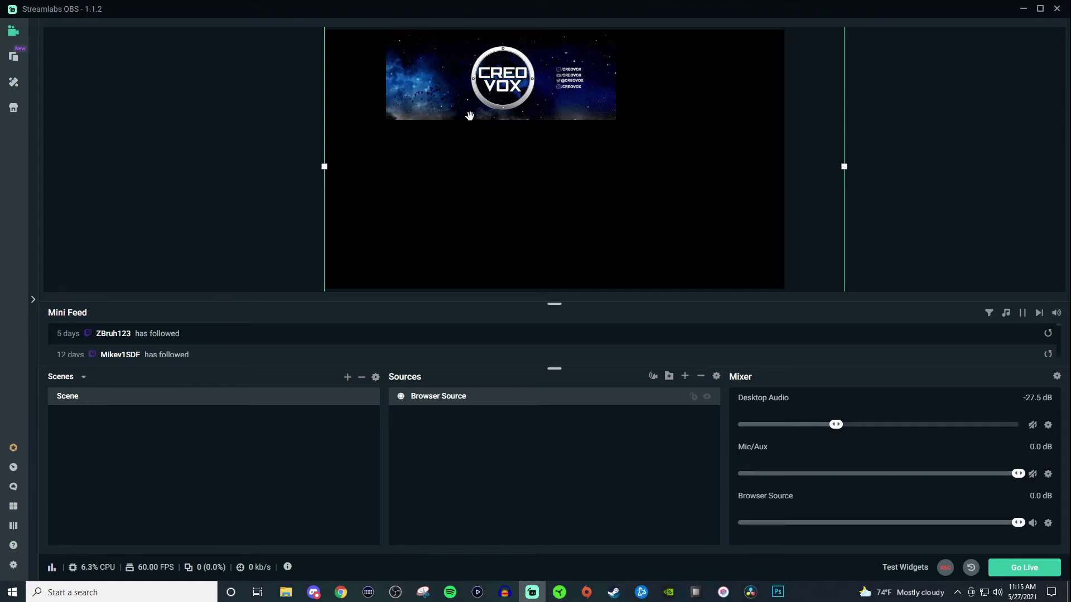
right_click(567, 163)
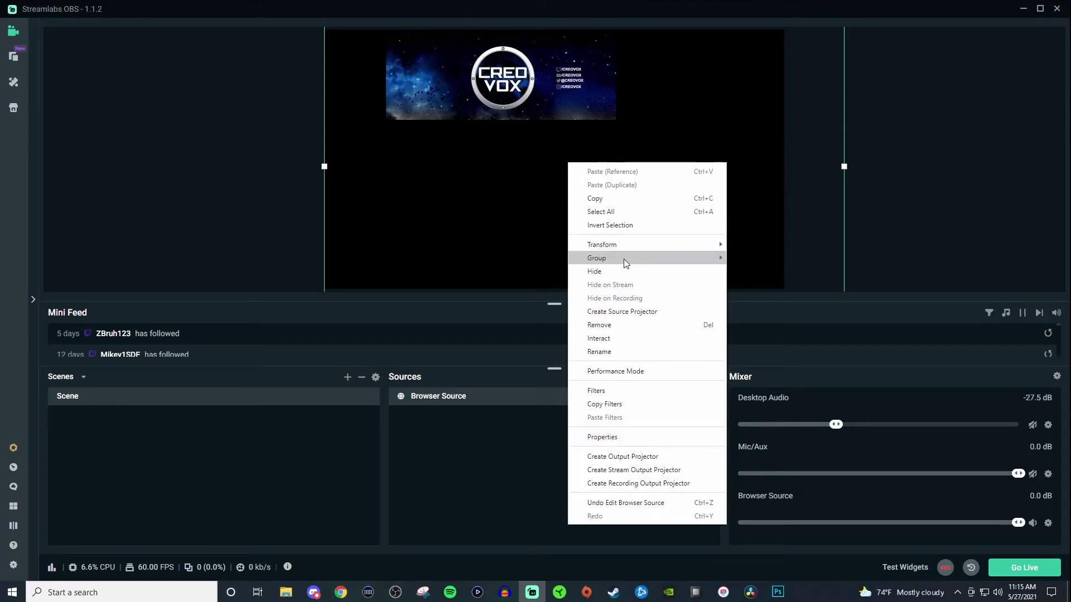
Fit the browser source to screen, then move the banner back to the top-left and save.
mouse_move(625, 248)
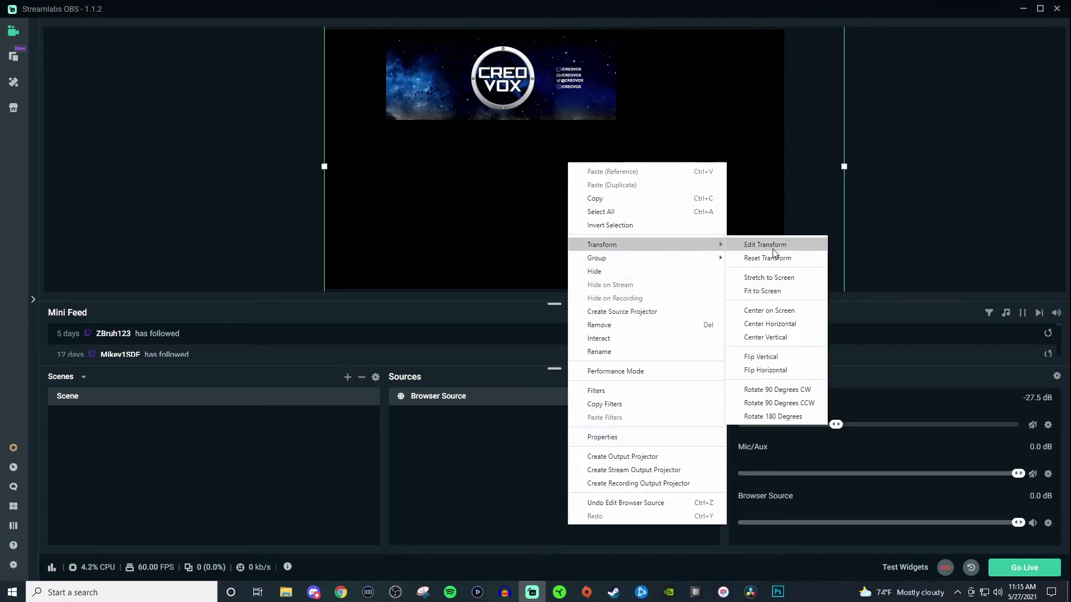
click(763, 291)
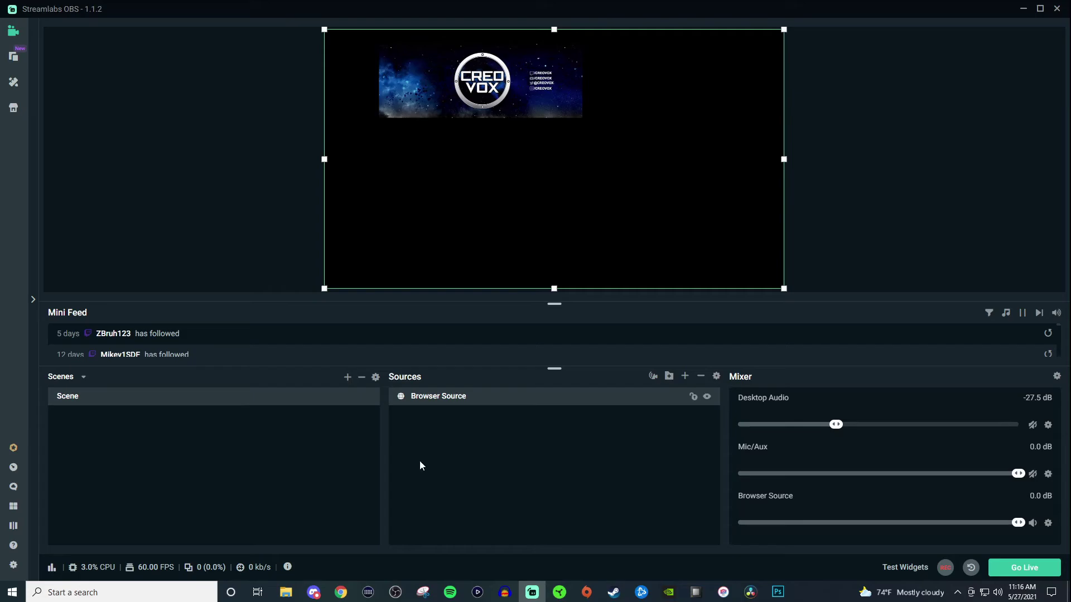
click(340, 592)
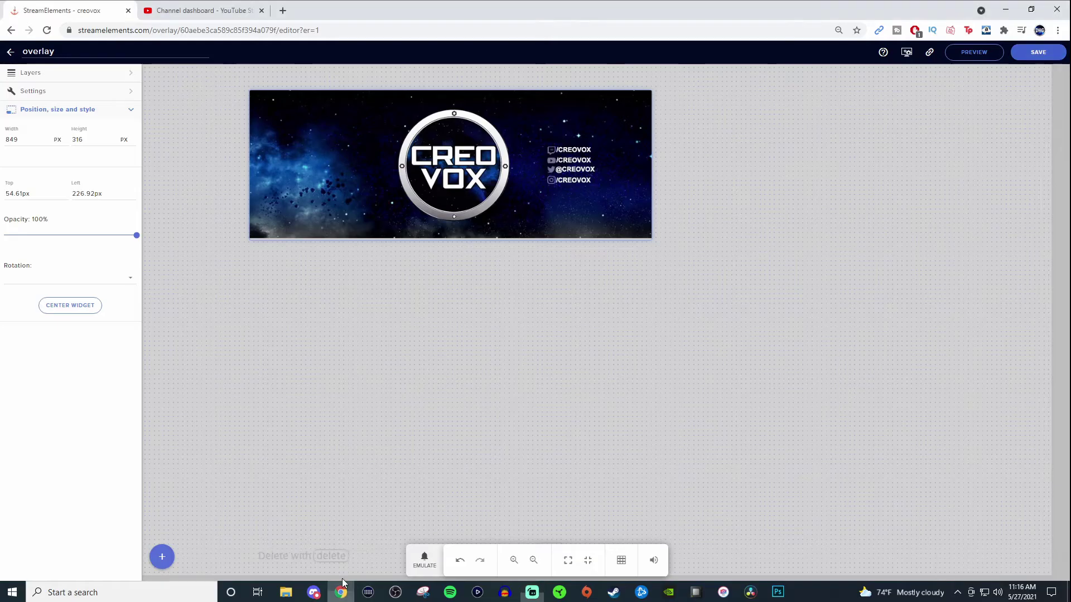
drag(460, 179, 354, 157)
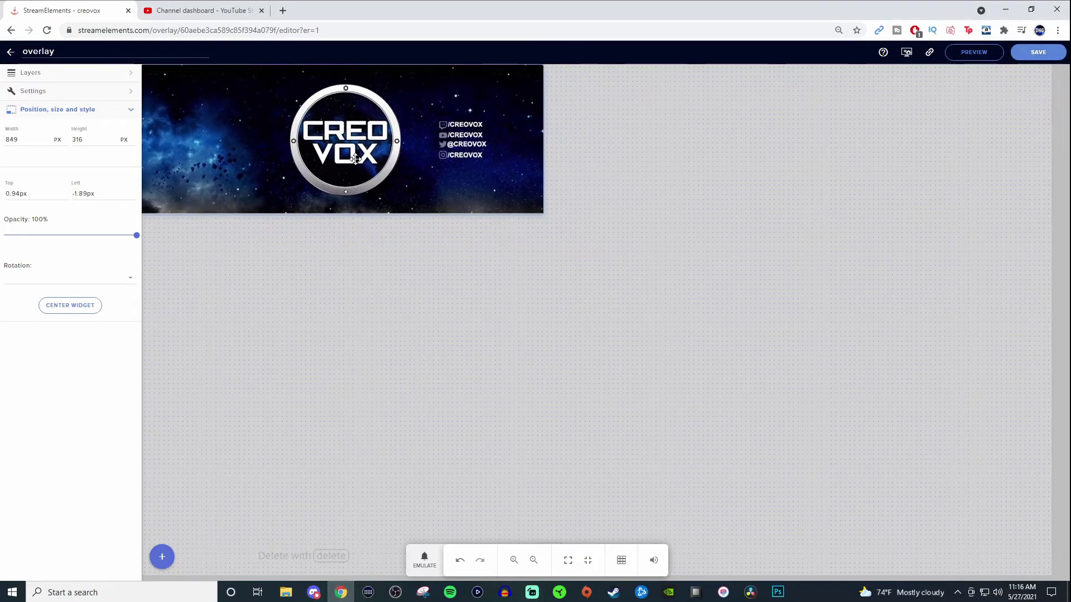
click(1038, 55)
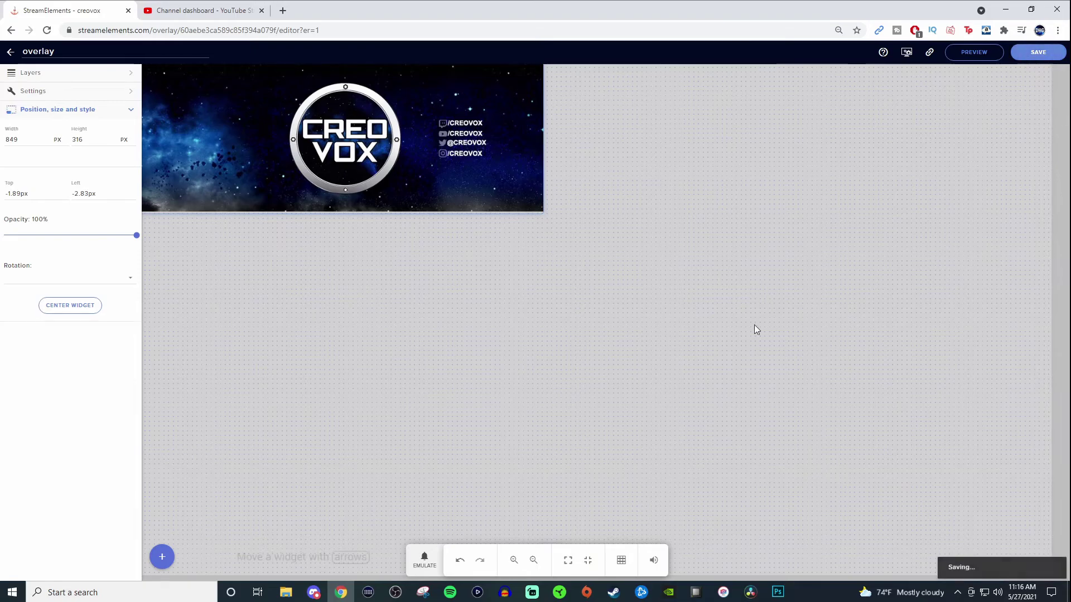
click(529, 595)
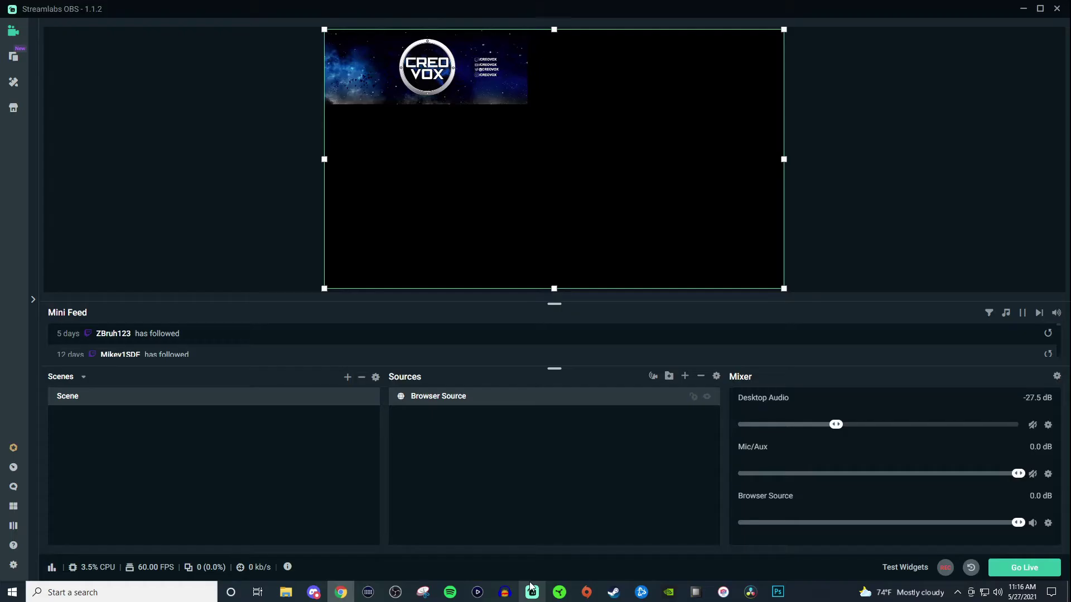